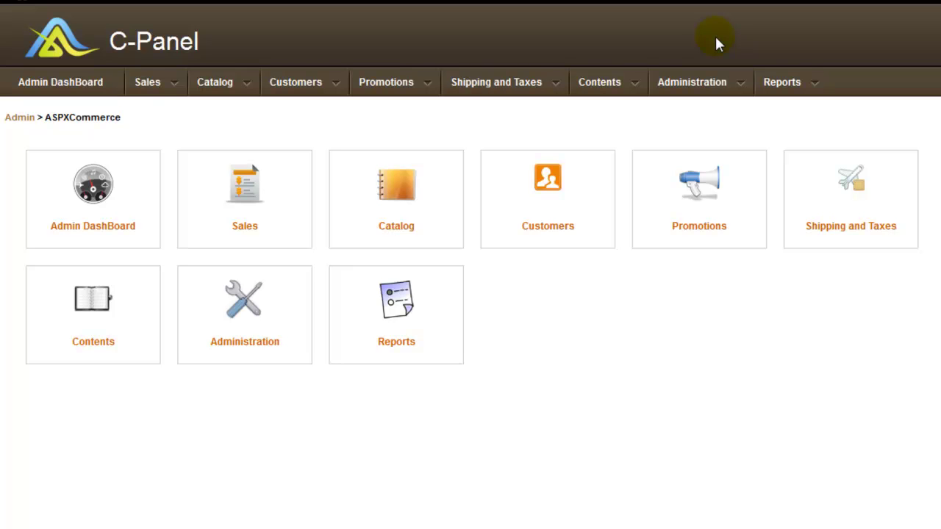
Open the settings of the PayPal payment method in the store's payment administration
click(723, 84)
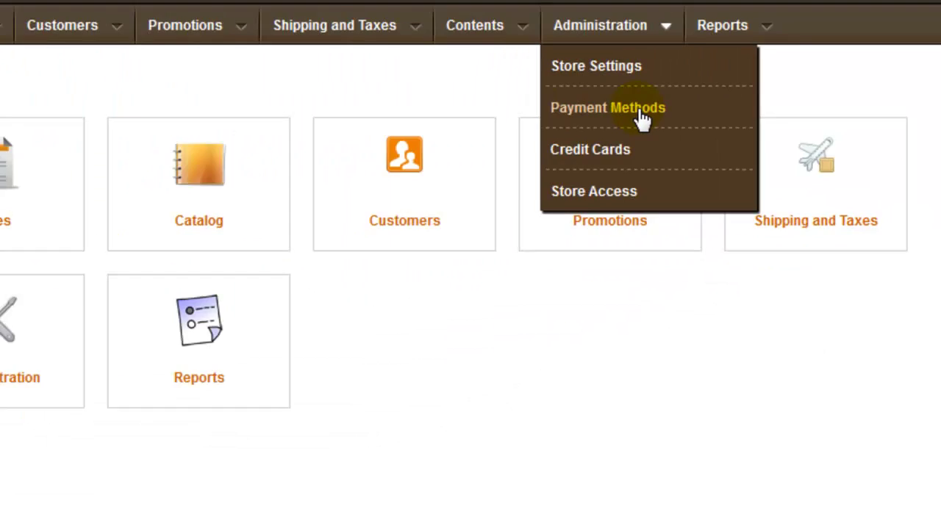
click(638, 109)
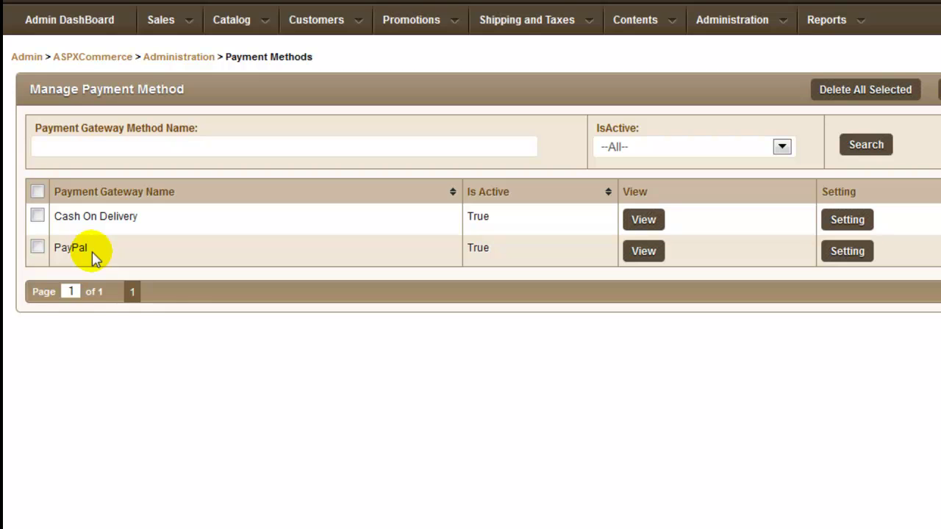
click(847, 252)
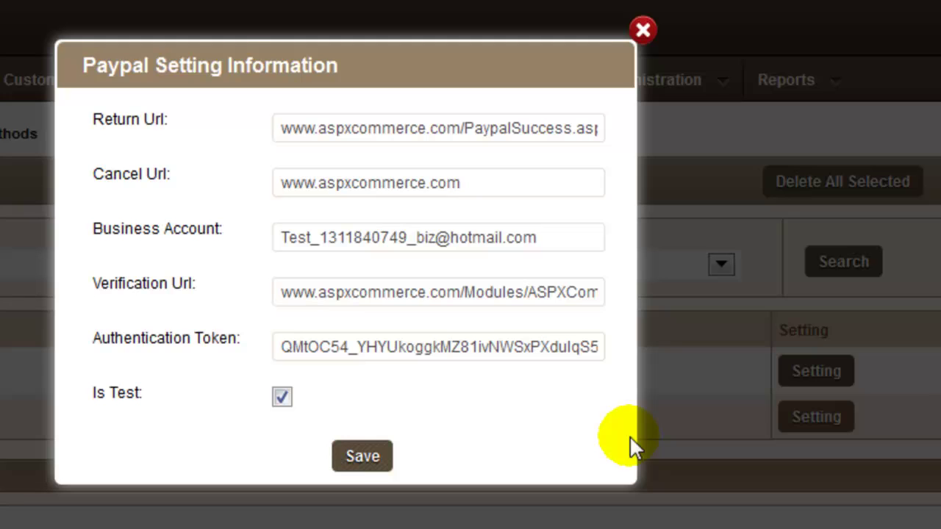
Examine the Return Url, Cancel Url, Business Account and Verification Url fields in the PayPal settings
click(319, 119)
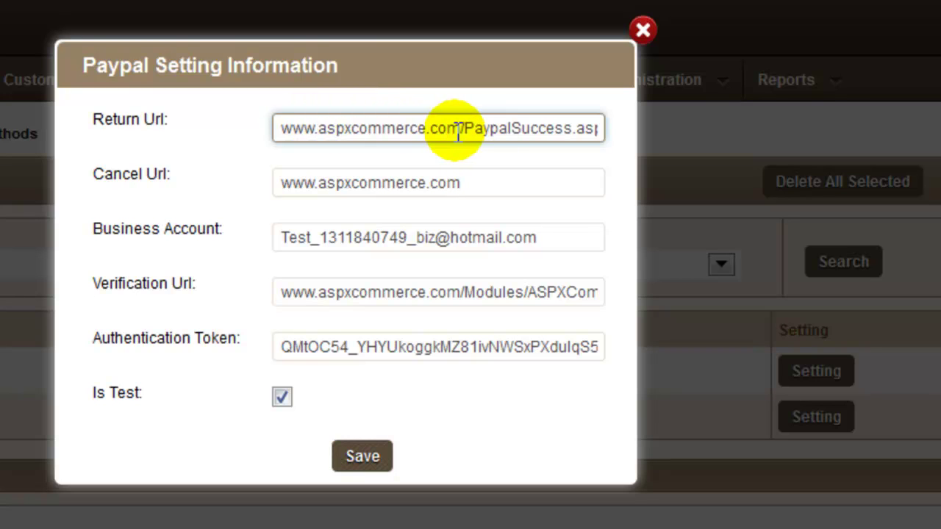
drag(459, 131, 251, 137)
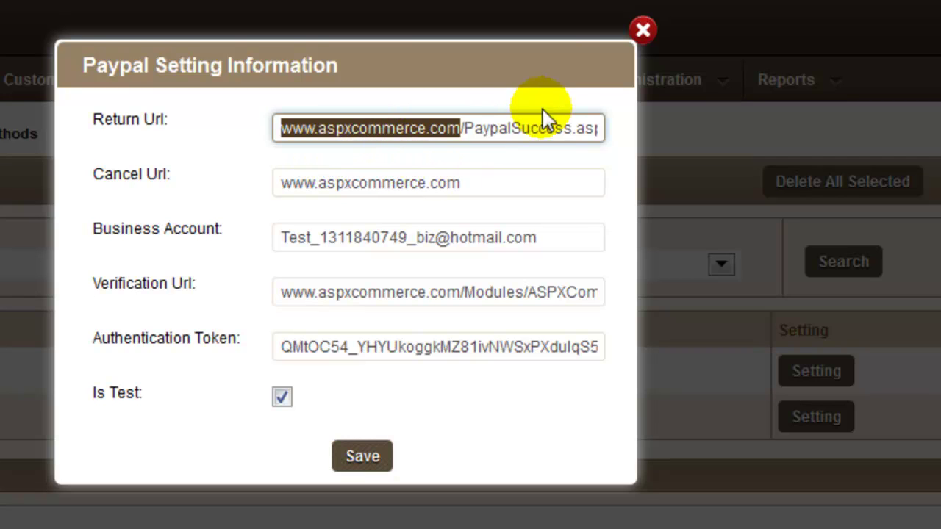
drag(463, 132, 630, 133)
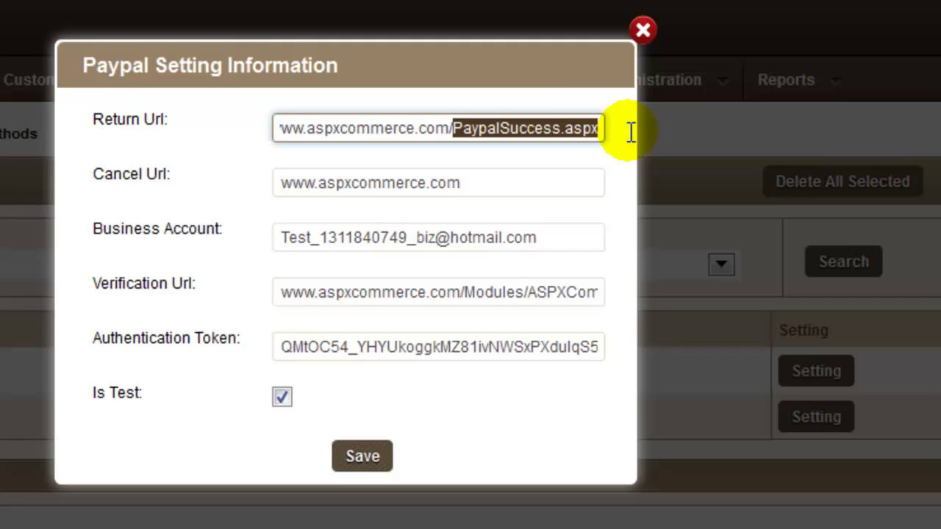
click(460, 136)
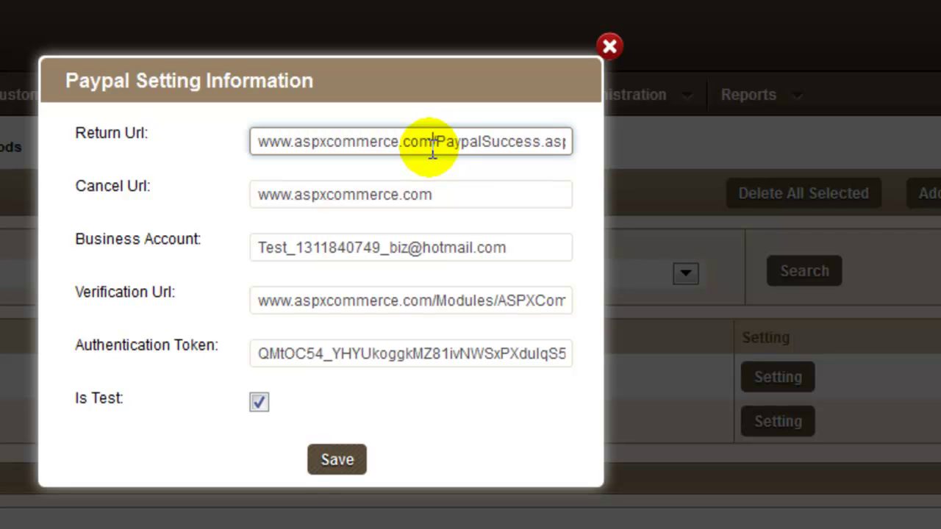
click(427, 200)
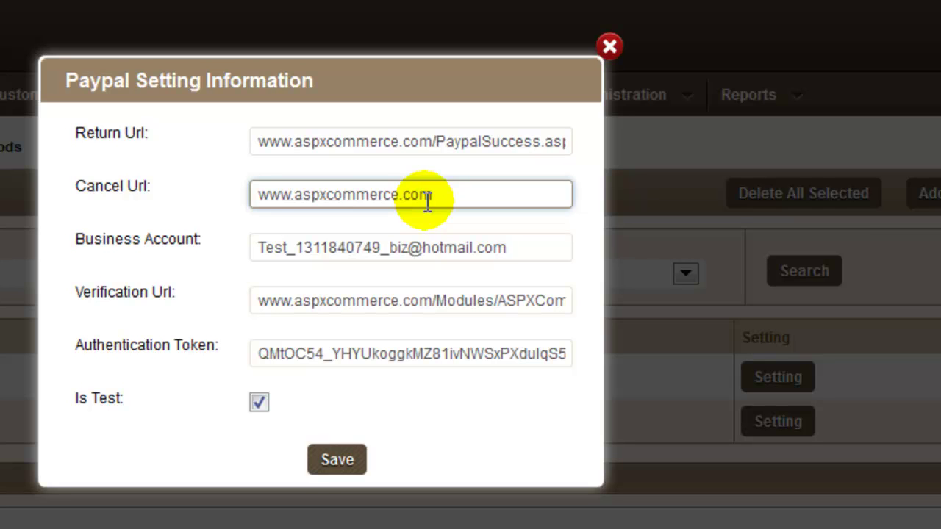
click(432, 249)
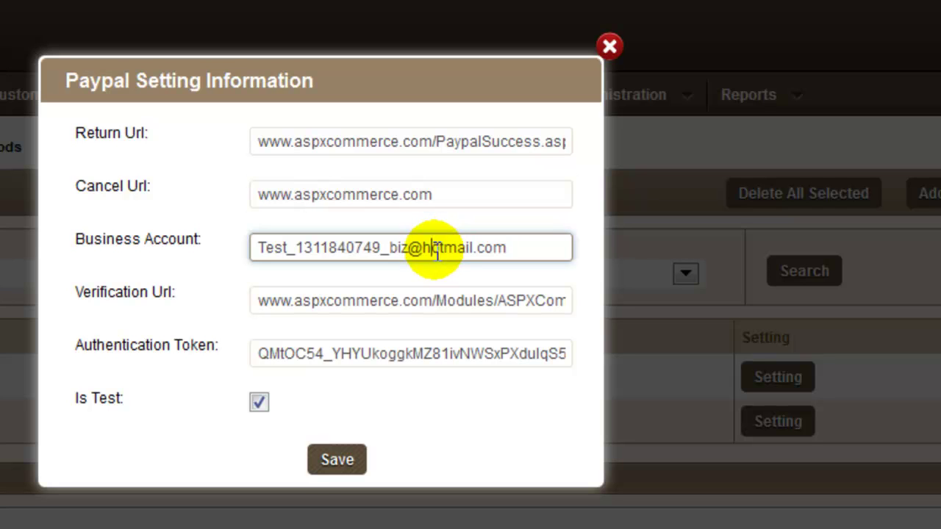
click(298, 304)
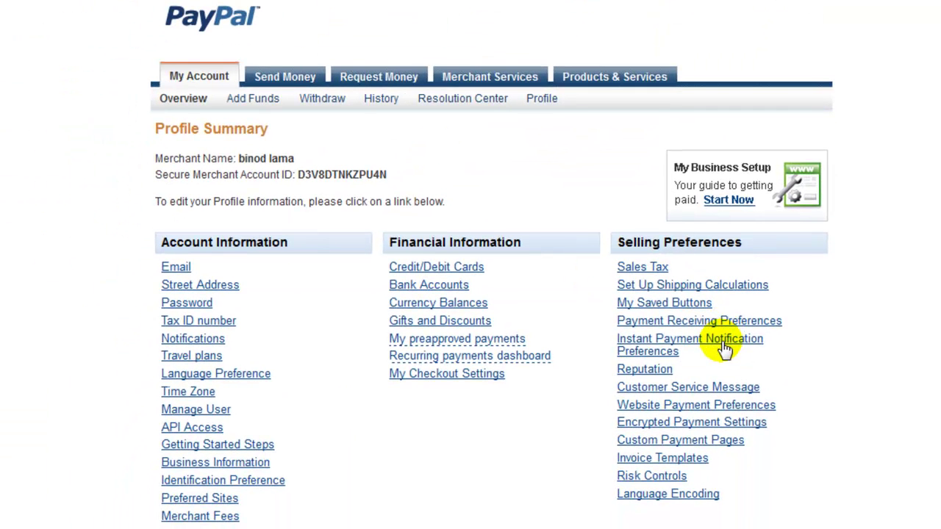
Switch to the PayPal account, set its Instant Payment Notification settings to Receive IPN messages (Enabled), and select the notification URL
click(724, 346)
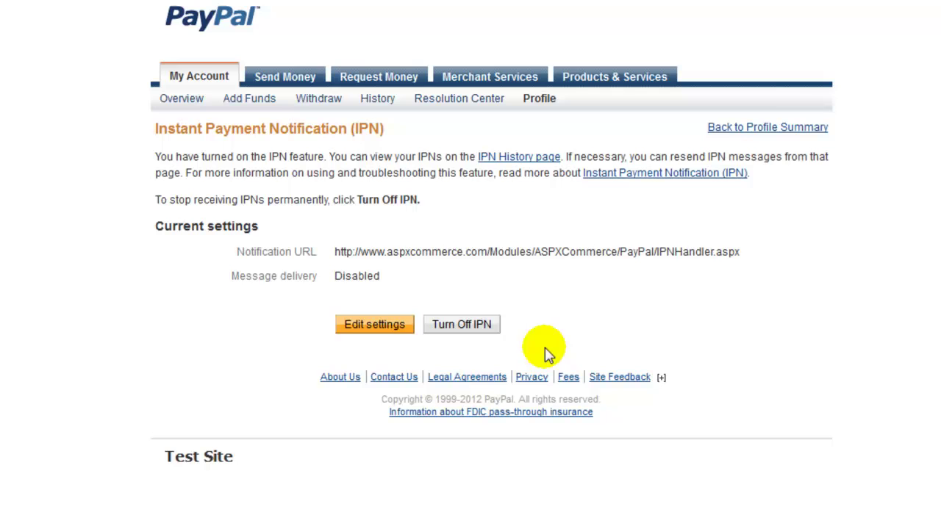
click(375, 328)
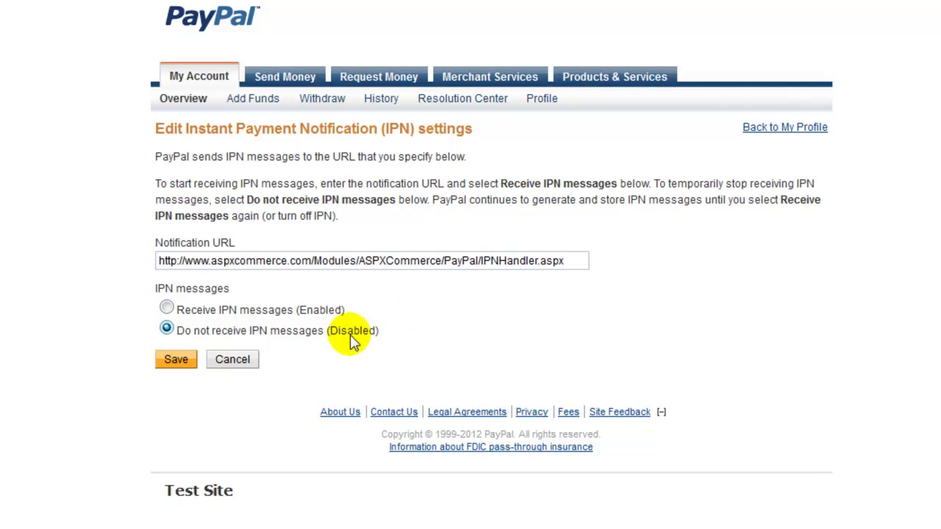
click(167, 310)
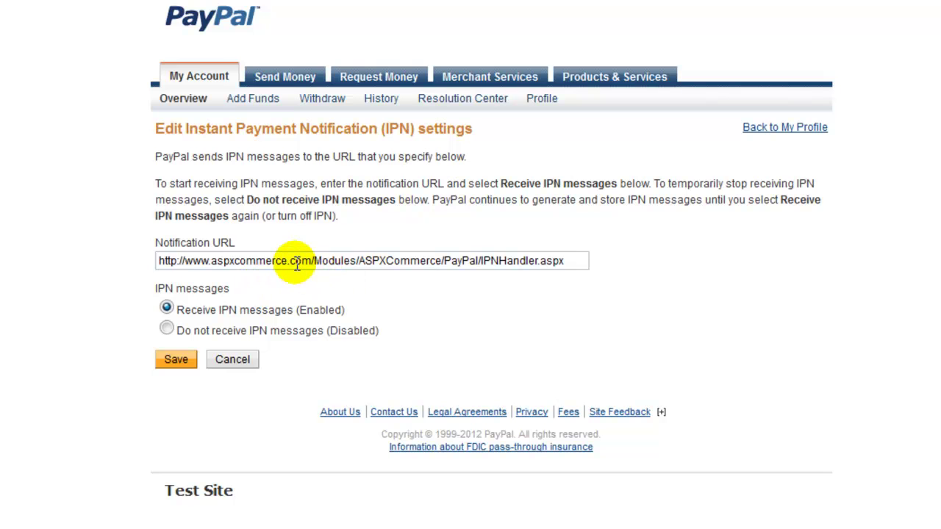
drag(558, 261, 137, 259)
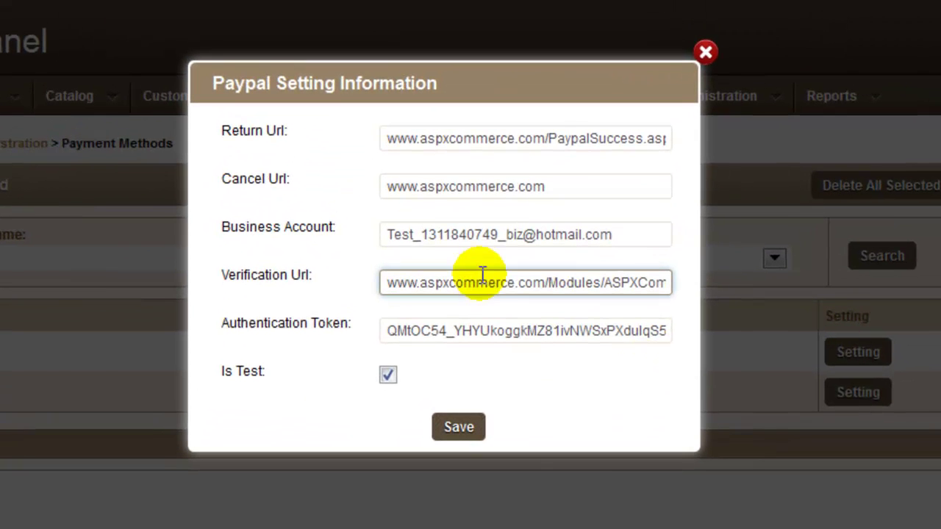
Return to the store's PayPal settings and check the domain and module path of the Verification Url and the Authentication Token field
click(480, 222)
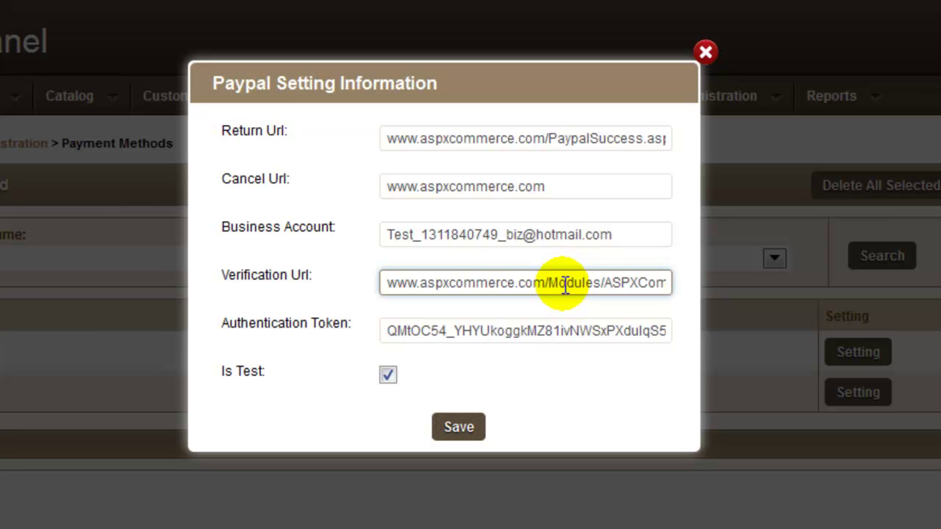
drag(545, 283, 305, 298)
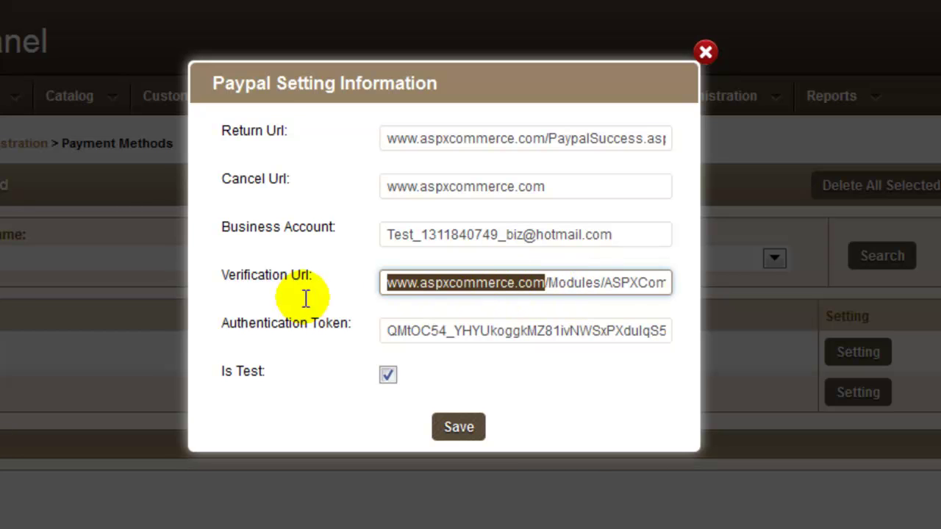
click(614, 283)
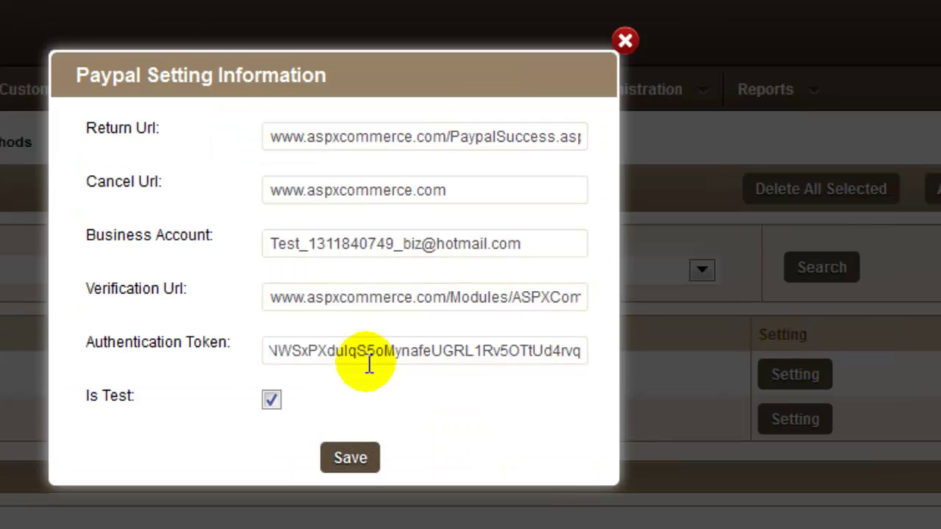
click(446, 331)
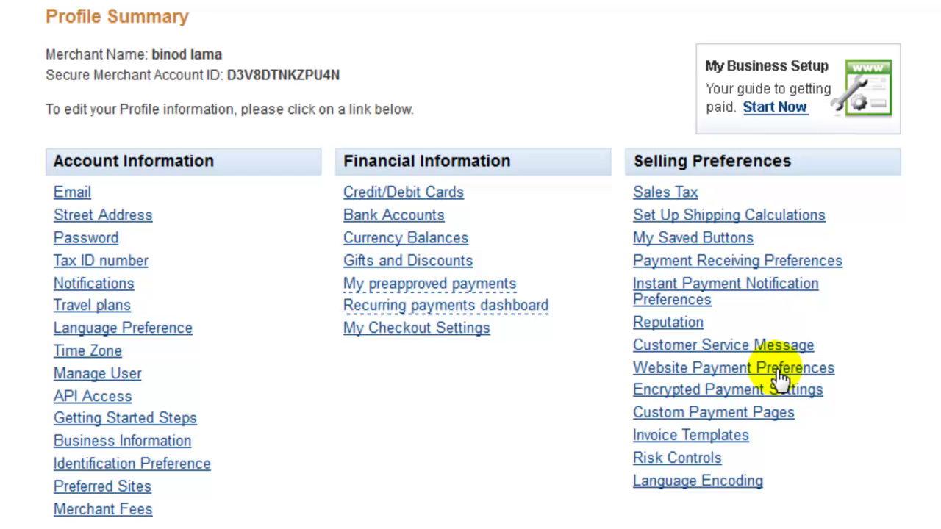
Compare the Return URL in PayPal's Website Payment Preferences with the Return Url in the store's PayPal settings
click(779, 368)
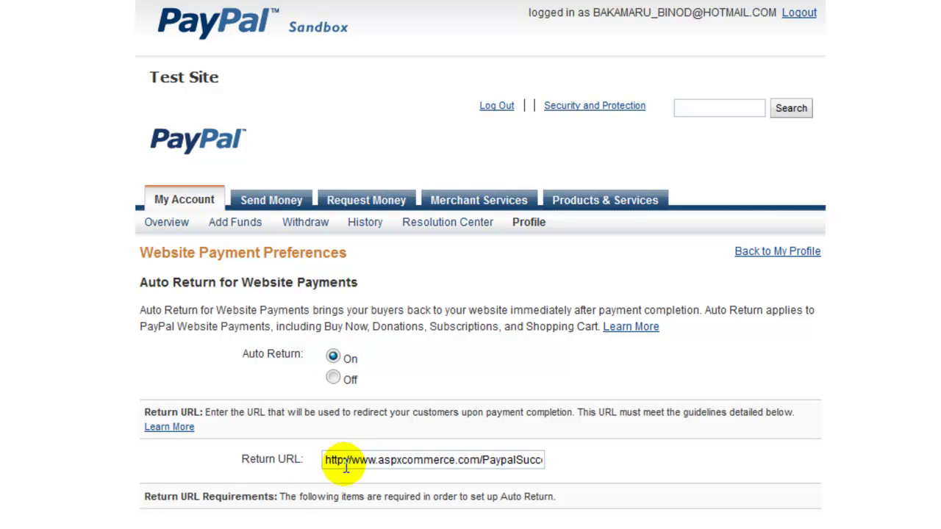
drag(323, 460, 539, 460)
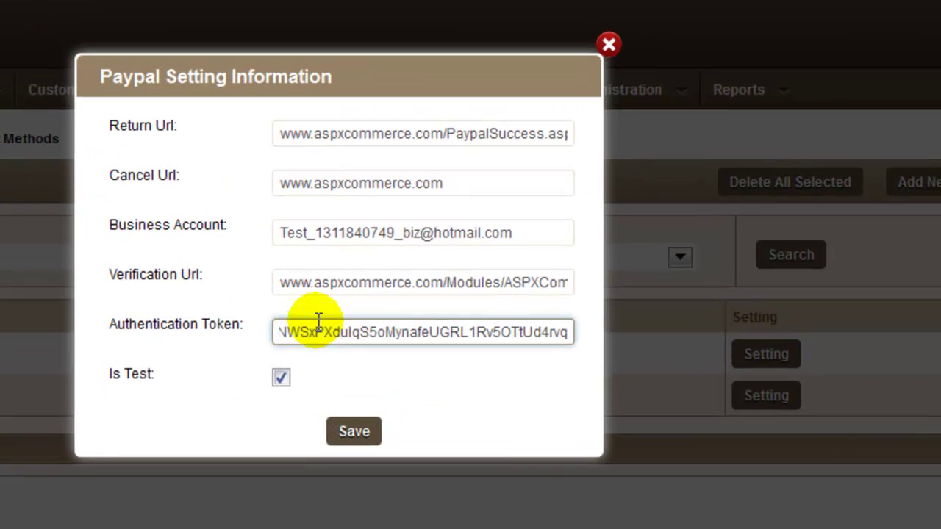
drag(273, 139, 571, 130)
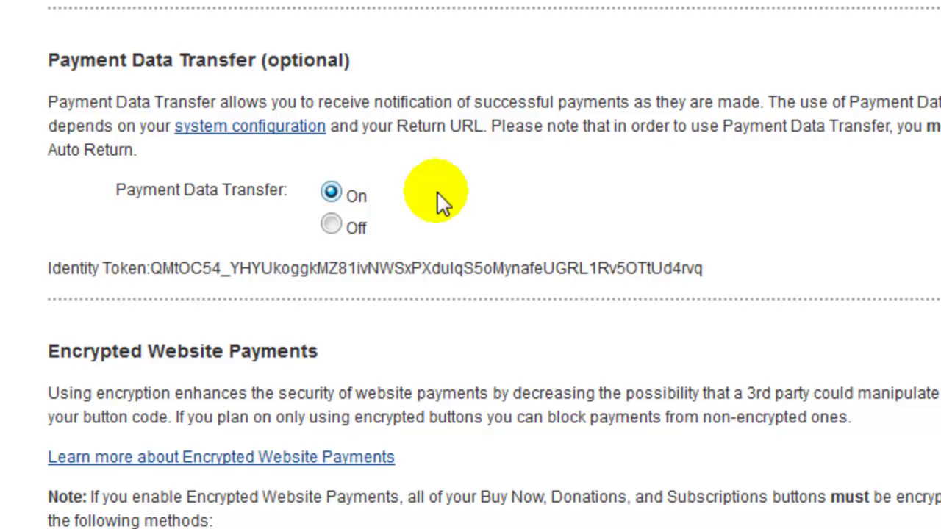
Compare PayPal's Payment Data Transfer identity token with the Authentication Token in the store's PayPal settings
mouse_move(711, 268)
mouse_down()
mouse_move(294, 300)
mouse_move(158, 269)
mouse_up()
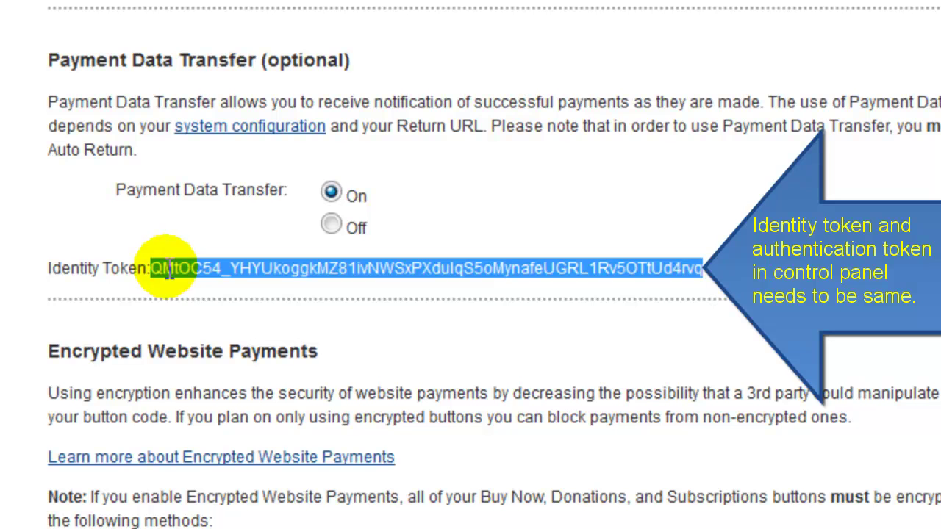
scroll(168, 269, down, 15)
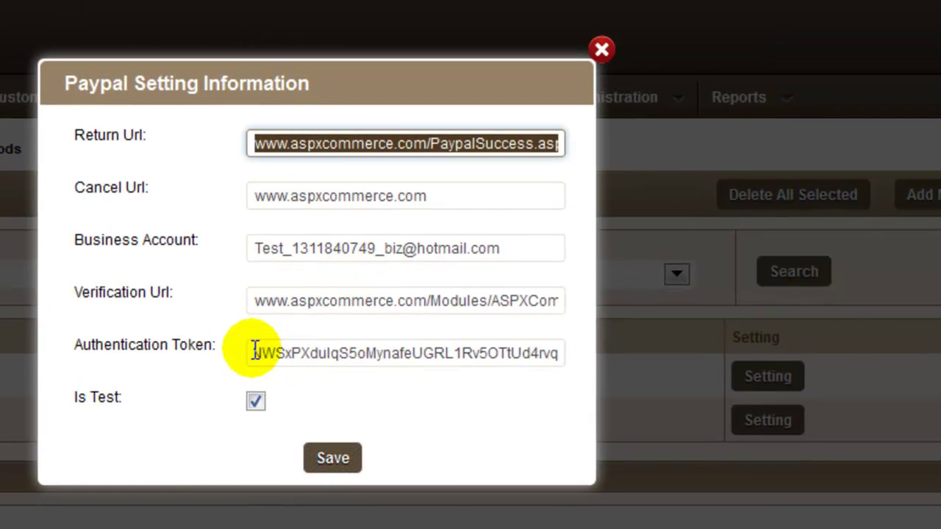
click(291, 275)
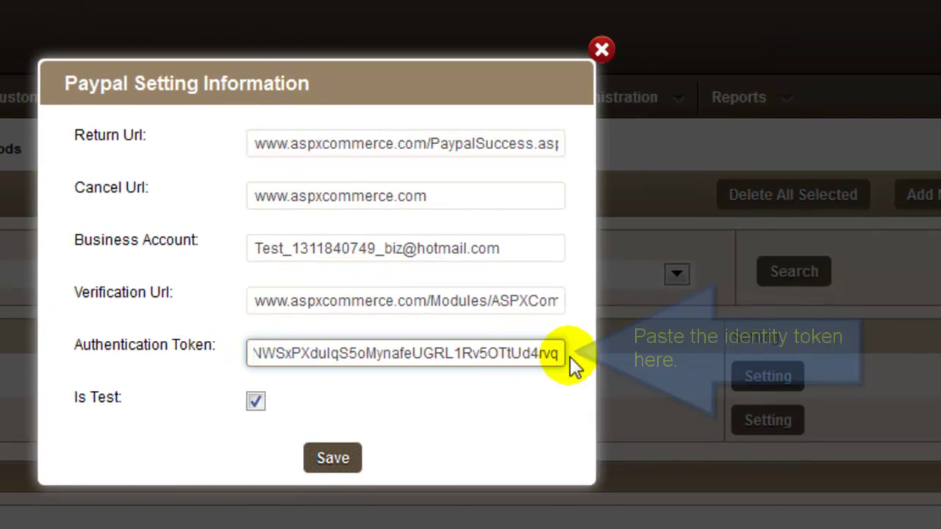
drag(557, 354, 237, 360)
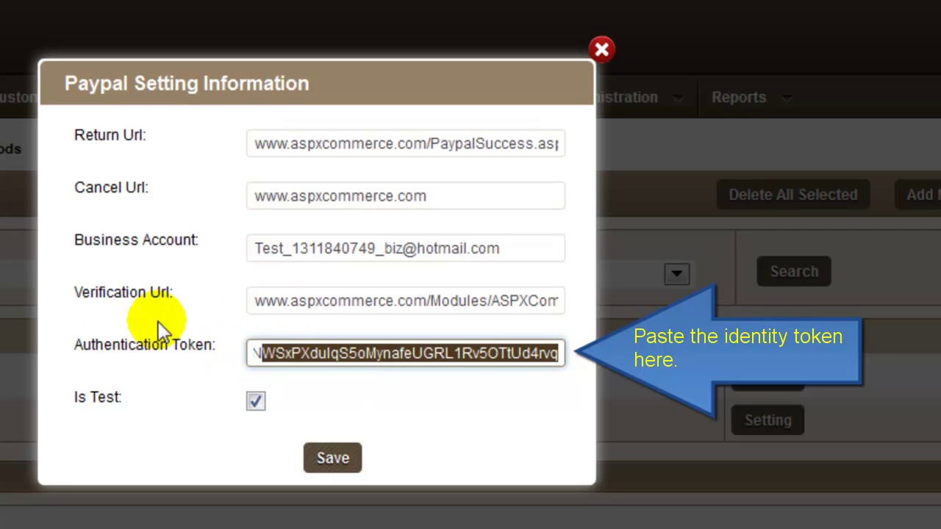
Save the store's PayPal settings with Is Test enabled and return to the payment method list
click(425, 444)
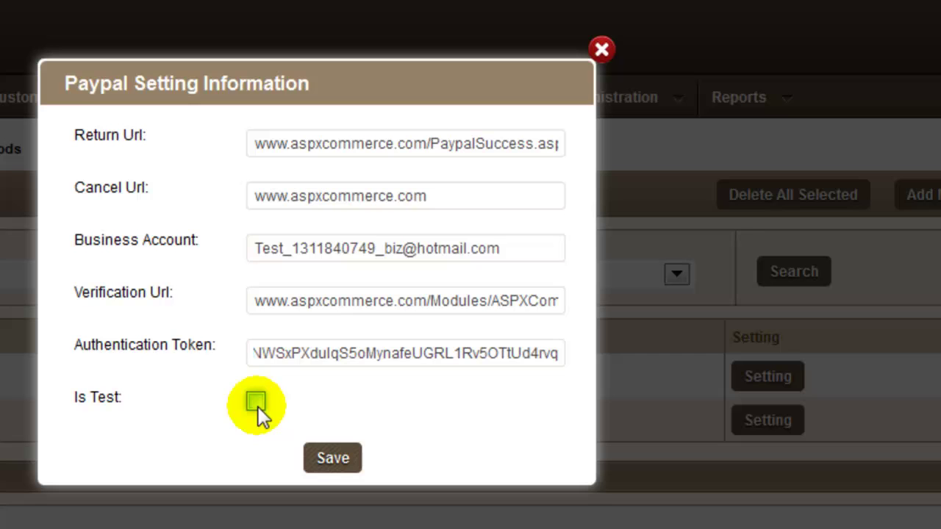
click(342, 463)
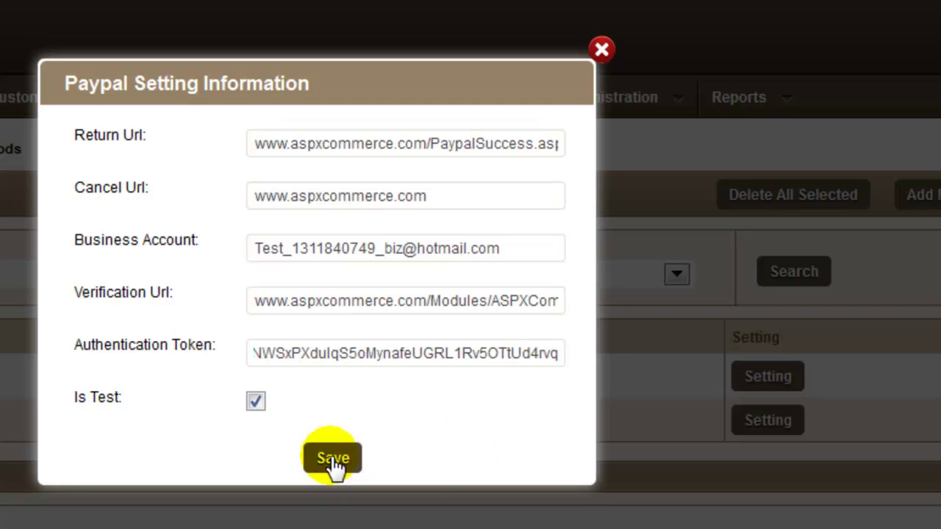
click(332, 460)
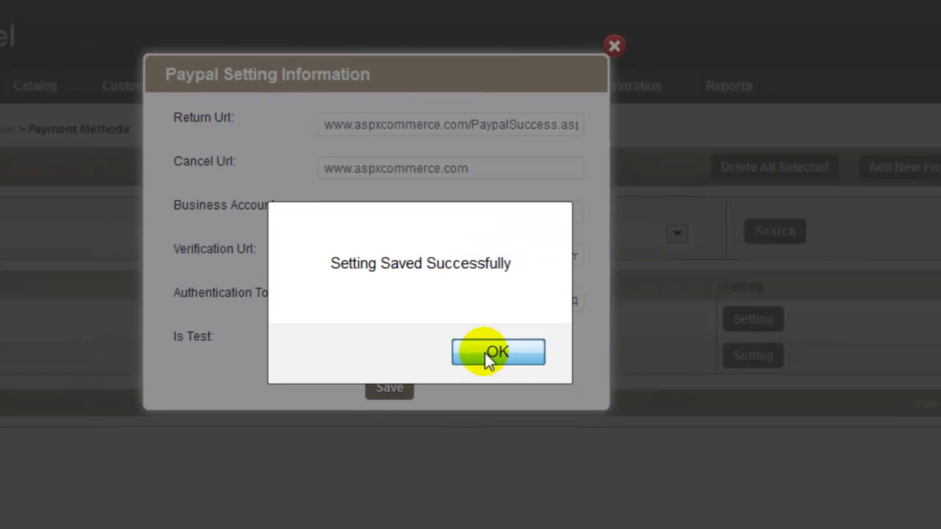
click(469, 418)
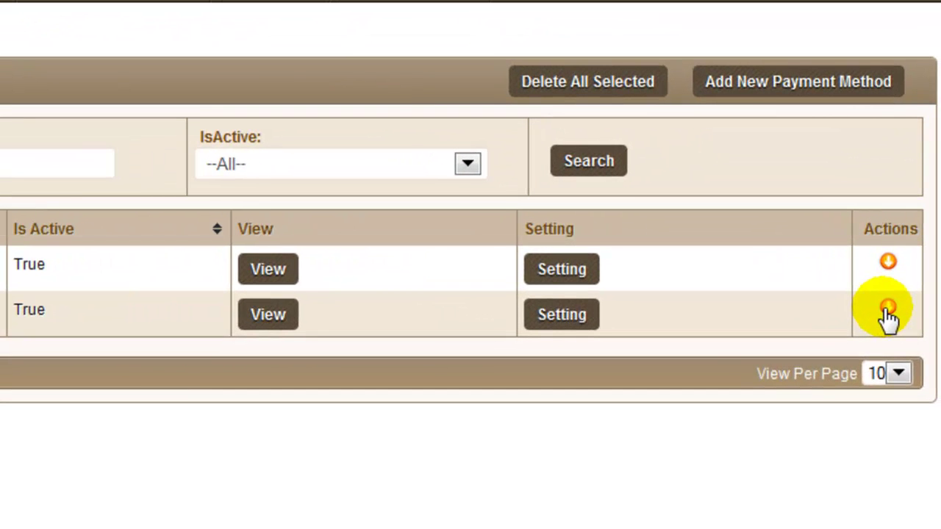
Edit the PayPal payment method and save it with IsActive enabled
click(887, 311)
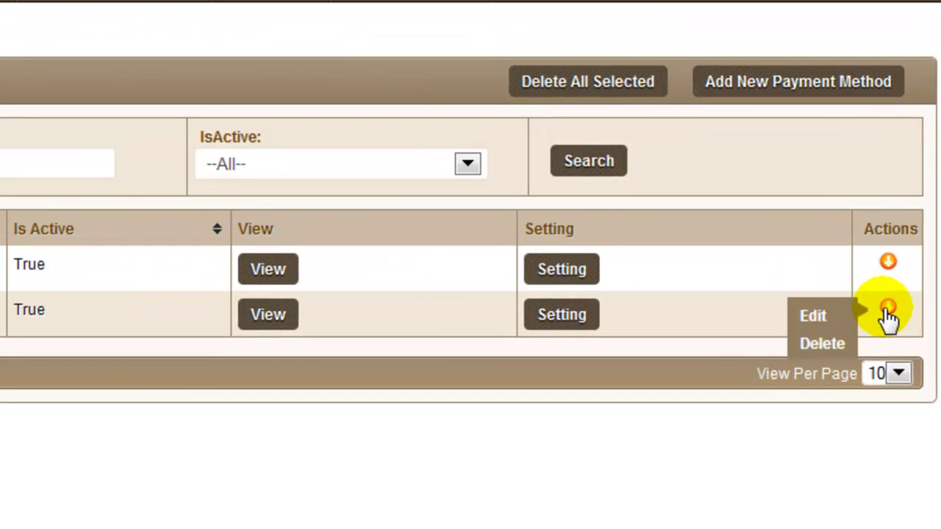
click(814, 316)
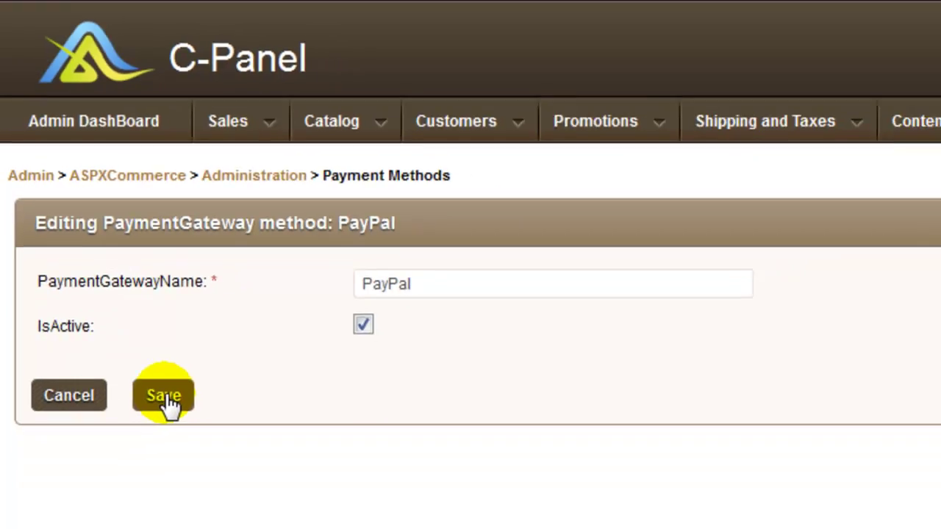
click(183, 439)
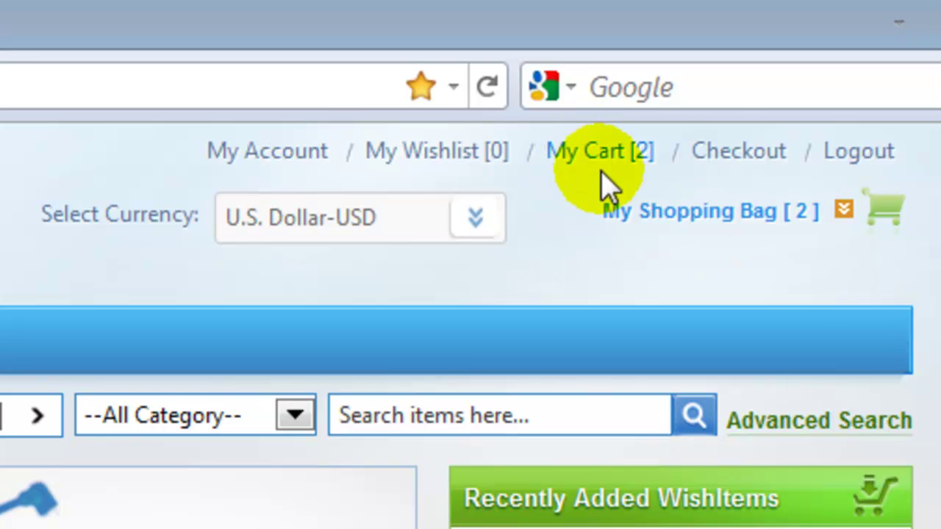
Start checkout for the storefront cart and continue past the checkout method to the billing information
click(753, 156)
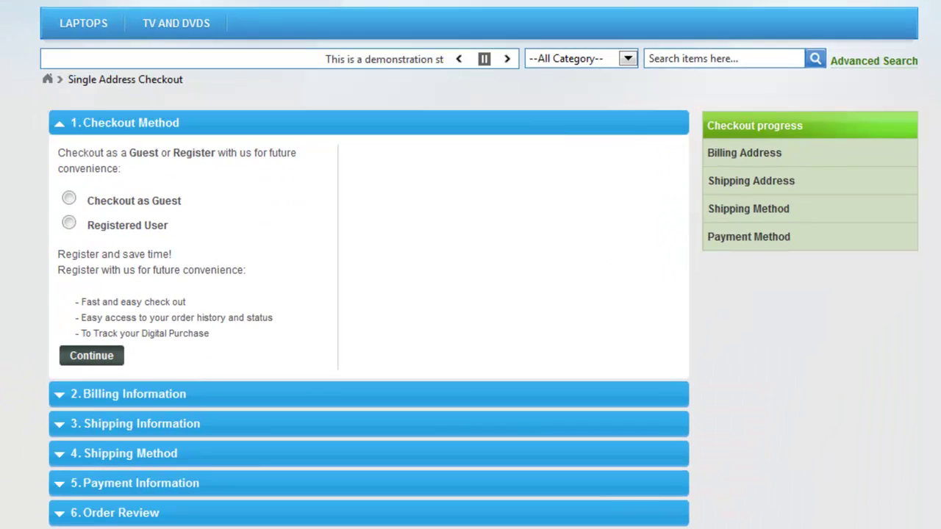
click(67, 196)
click(93, 357)
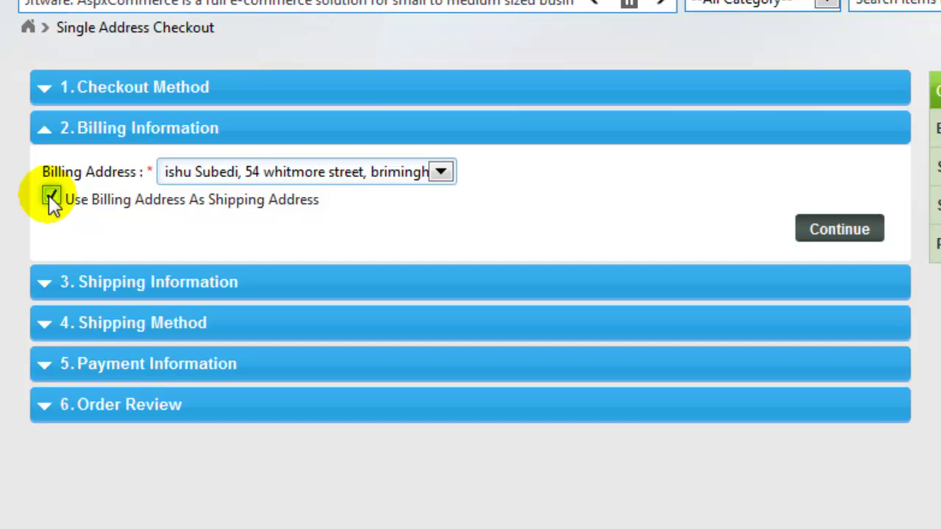
Use the billing address as the shipping address and choose FedEx (Air Freight Services) as the shipping method
click(842, 234)
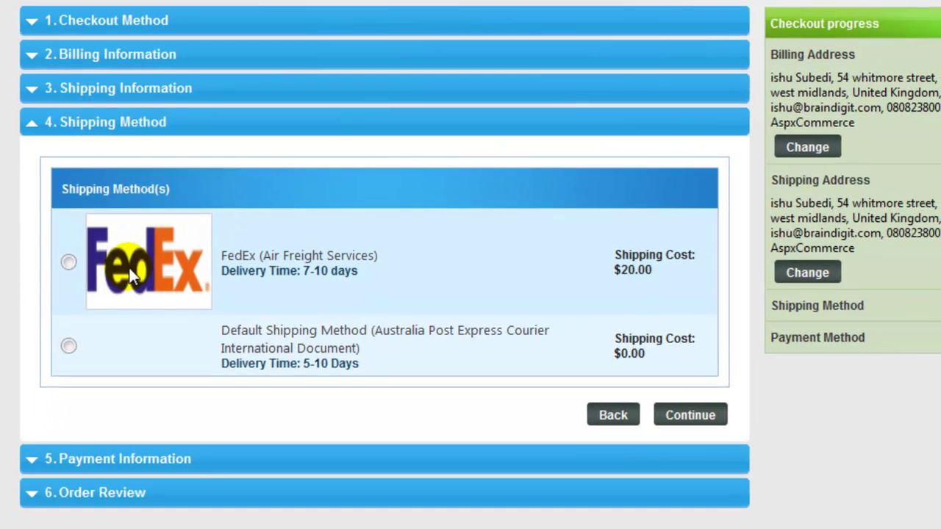
click(68, 262)
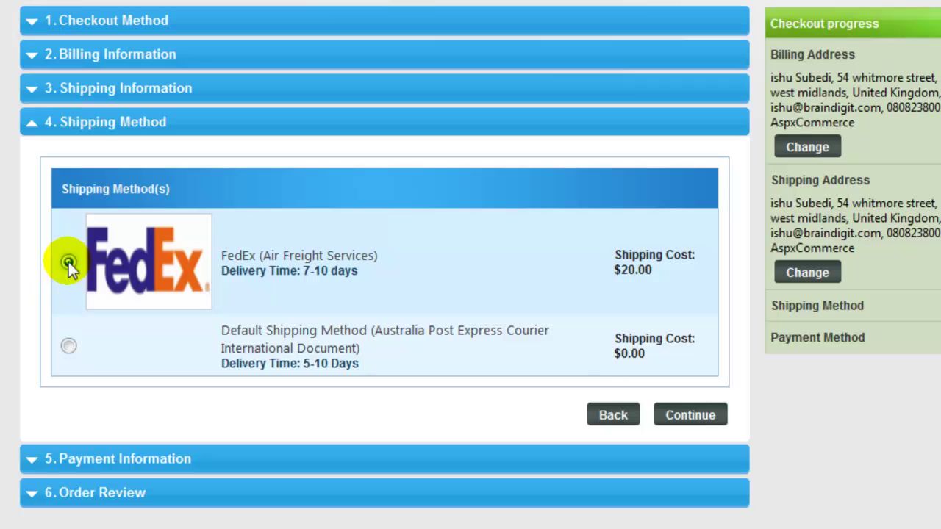
click(699, 413)
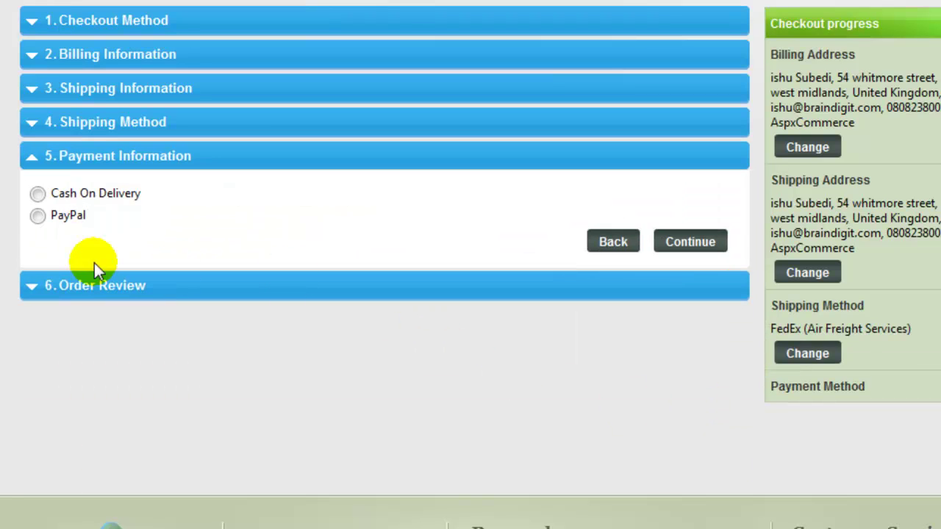
Choose PayPal as the payment method and place the order
click(38, 216)
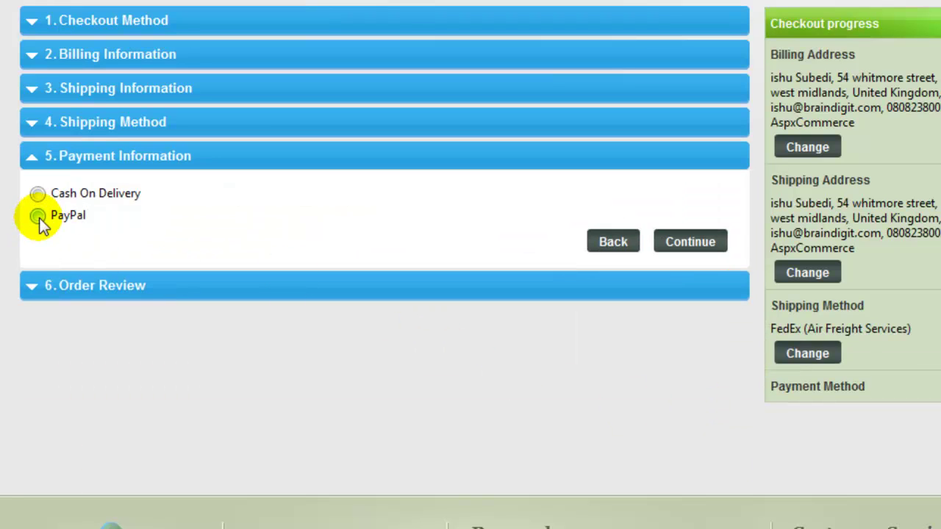
click(683, 255)
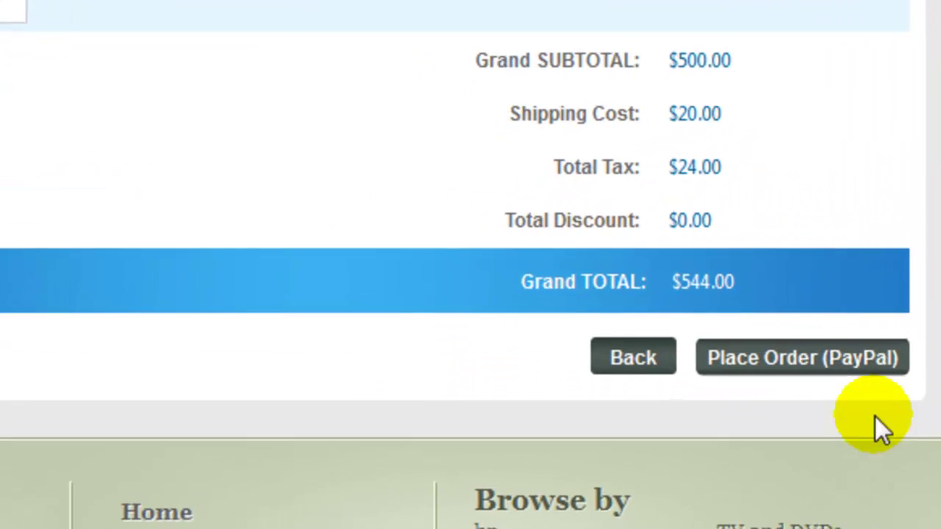
click(799, 361)
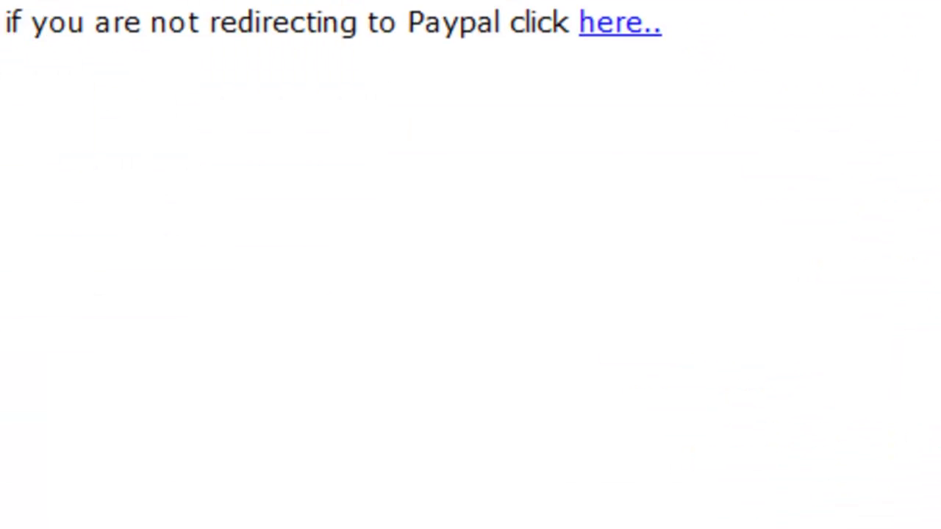